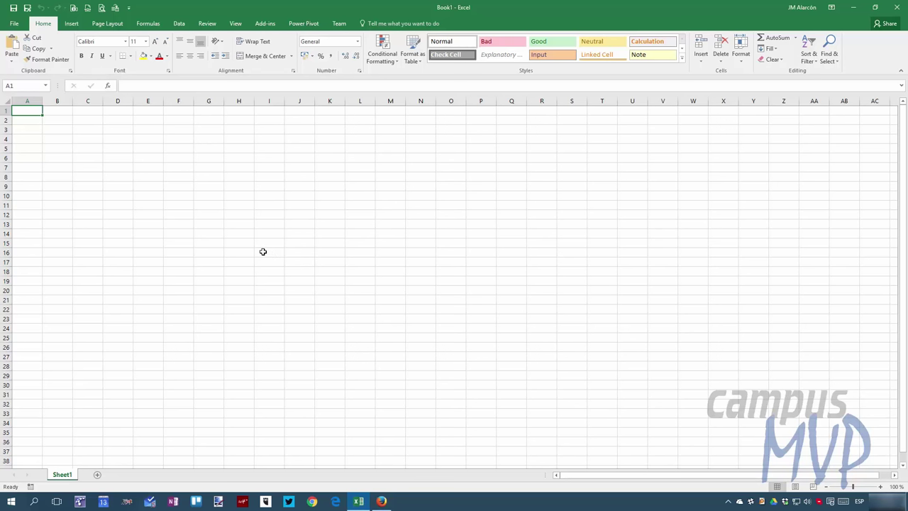
# On openclipart.org, search for 'save' and scroll through the Save Clipart results.
pyautogui.click(382, 501)
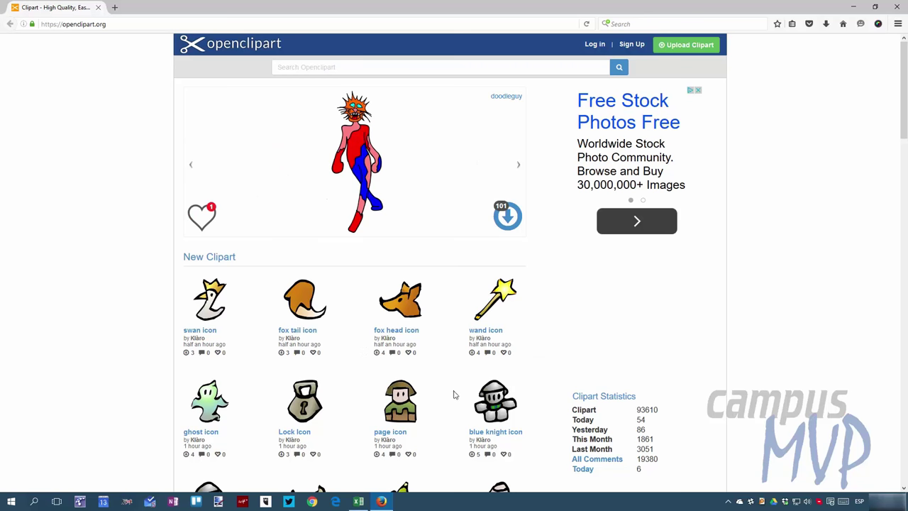
pyautogui.click(320, 69)
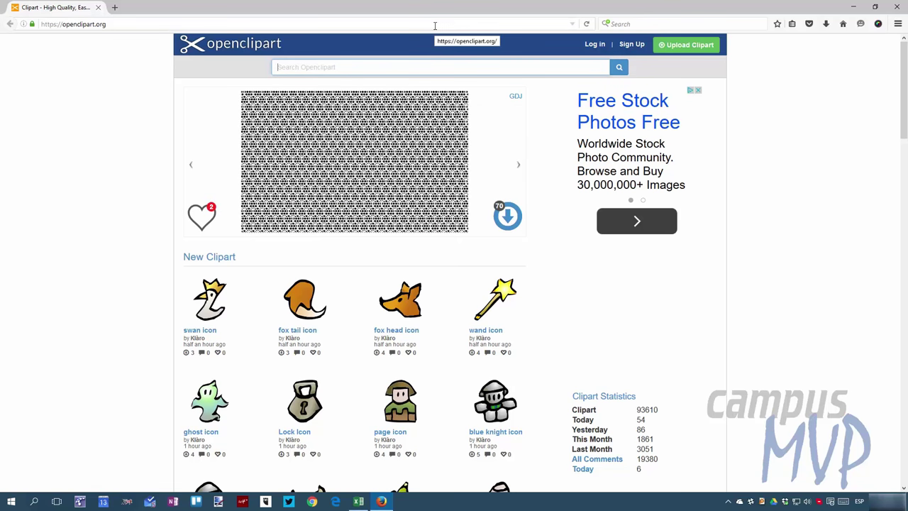
pyautogui.write('save')
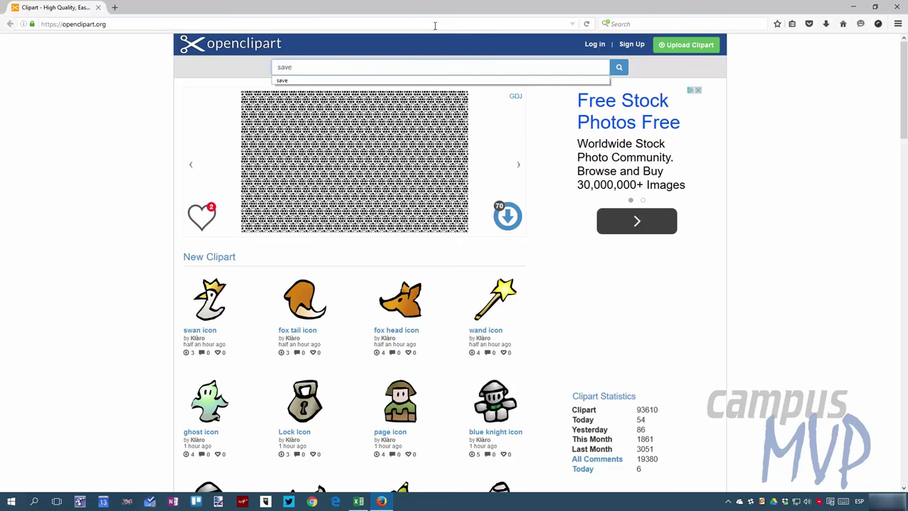
pyautogui.press('Return')
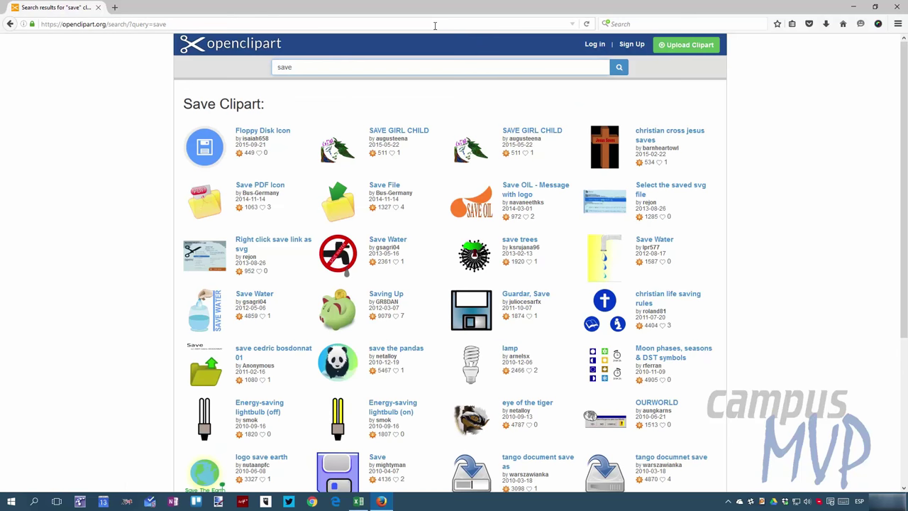
pyautogui.scroll(-5, 369, 301)
pyautogui.scroll(5, 376, 308)
pyautogui.scroll(-1, 383, 316)
pyautogui.scroll(1, 333, 241)
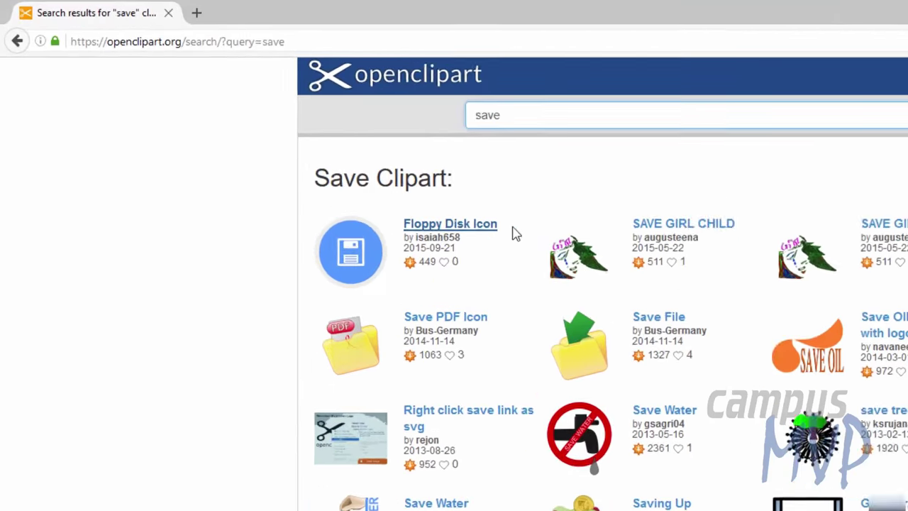
# Insert json/ after search/ in the URL to load the JSON results for 'save'.
pyautogui.click(325, 62)
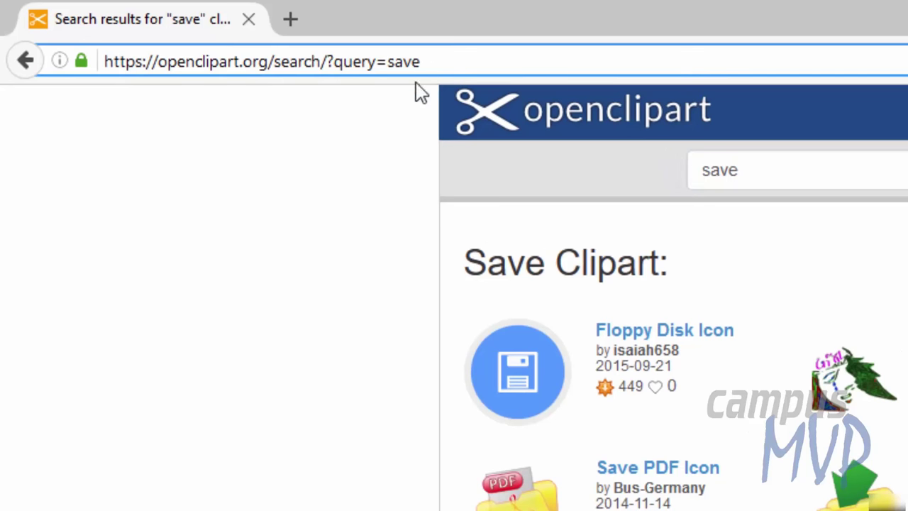
pyautogui.write('j')
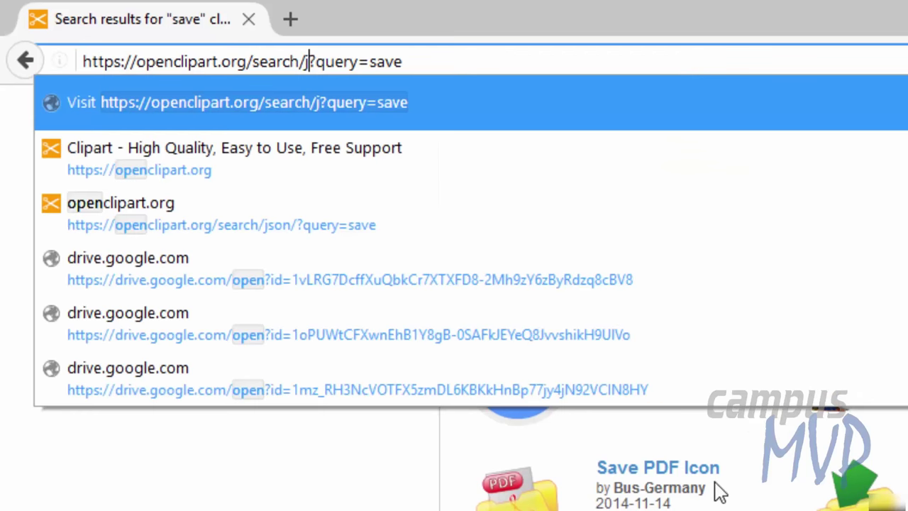
pyautogui.write('son/')
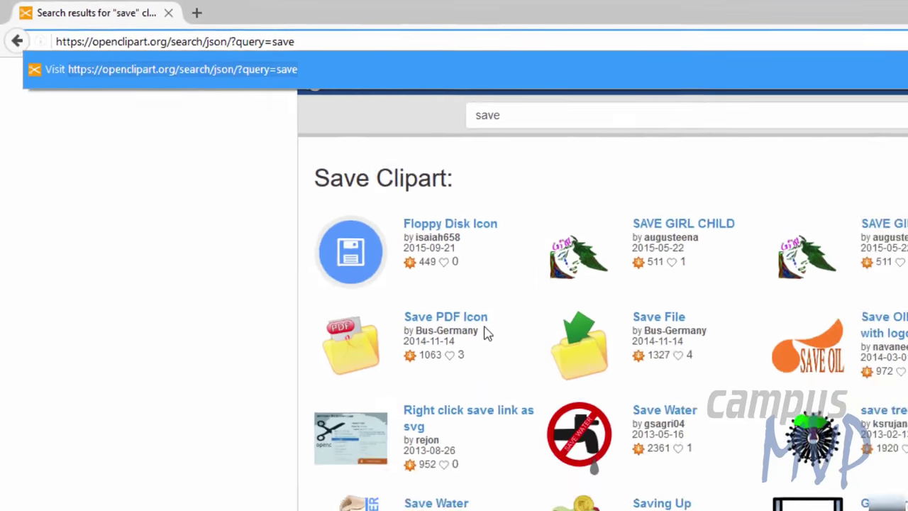
pyautogui.press('Return')
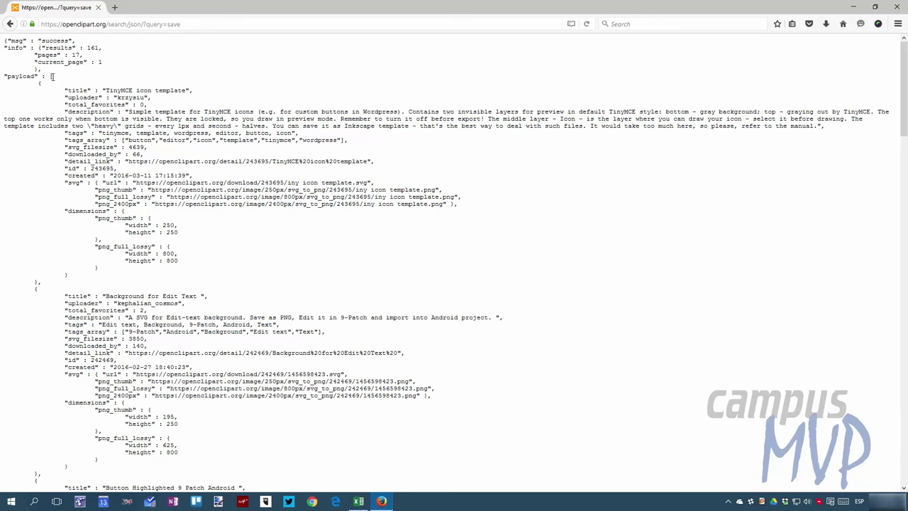
# Inspect the JSON payload and results URL, then return to the empty Excel Book1.
pyautogui.doubleClick(52, 77)
pyautogui.click(174, 78)
pyautogui.click(190, 24)
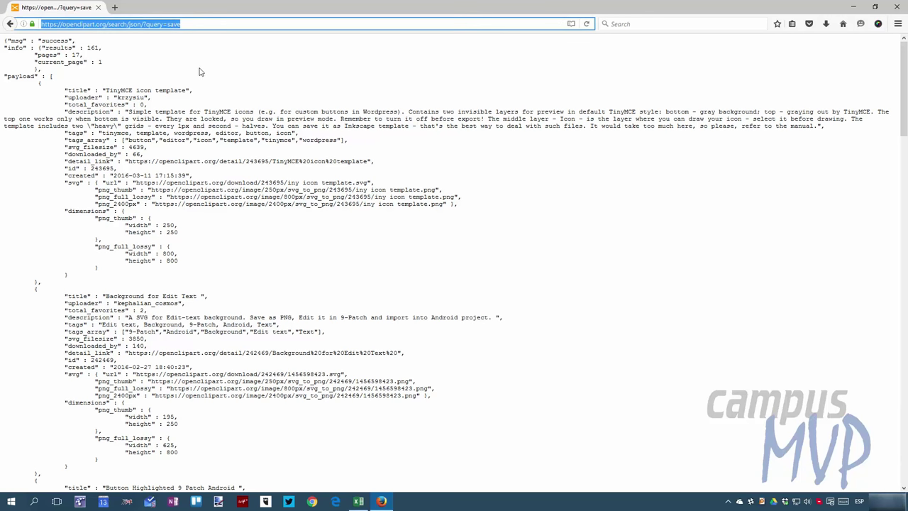
pyautogui.click(229, 85)
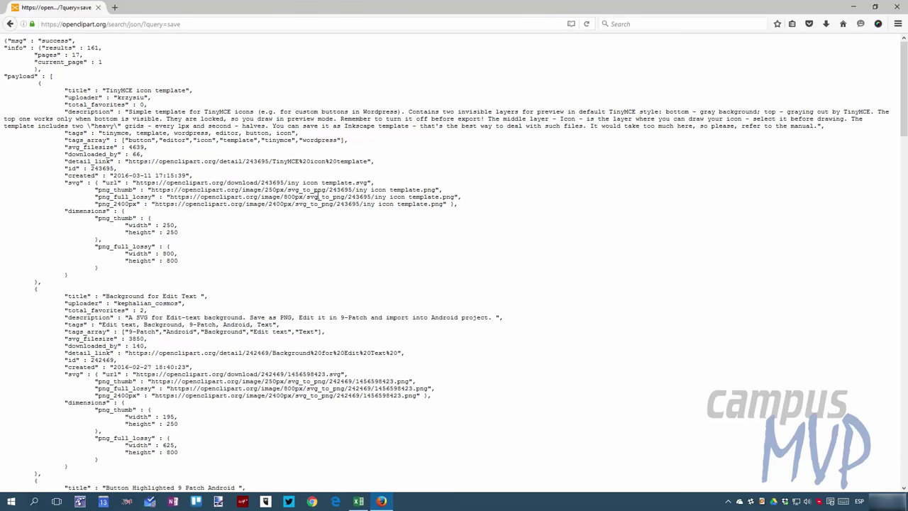
pyautogui.click(360, 502)
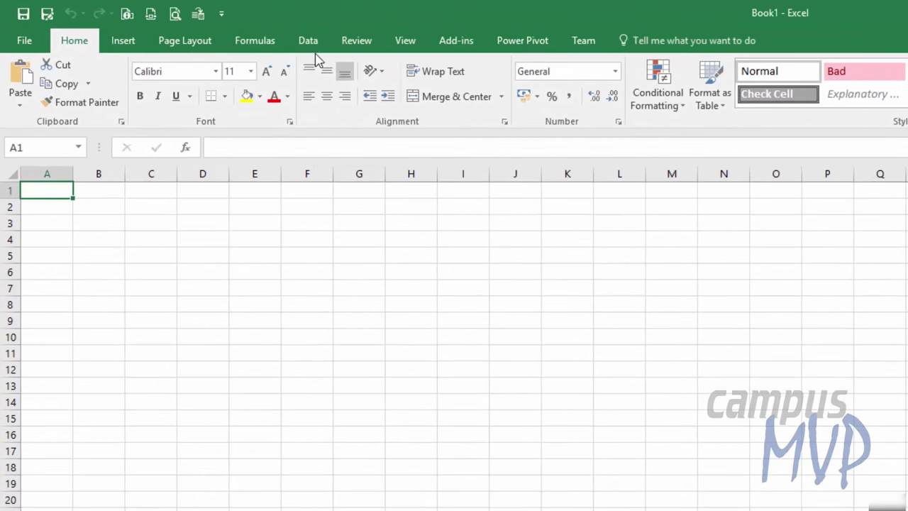
# On the Data tab, show New Query's From Other Sources submenu.
pyautogui.click(309, 44)
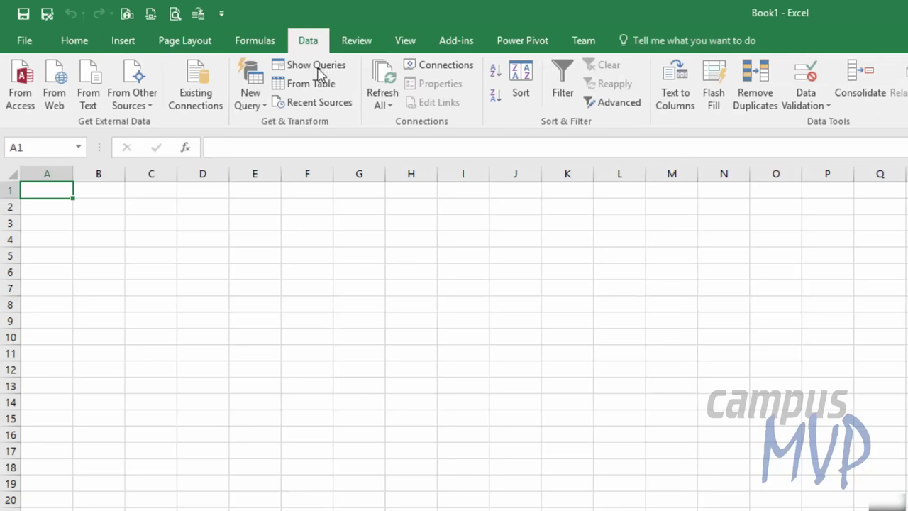
pyautogui.click(255, 106)
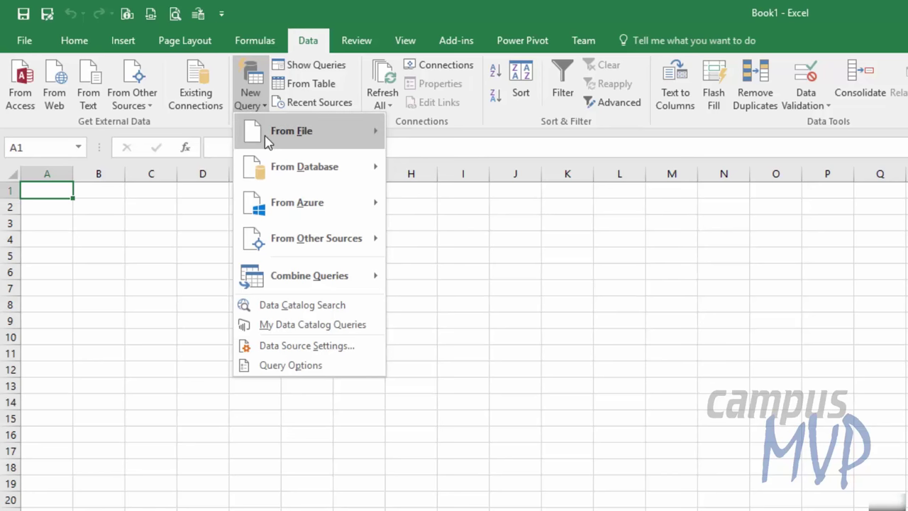
pyautogui.moveTo(269, 138)
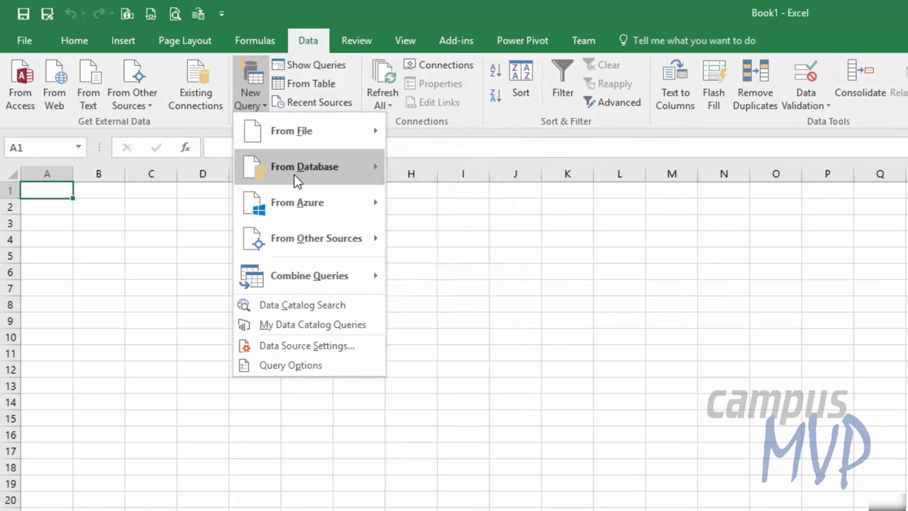
pyautogui.moveTo(301, 205)
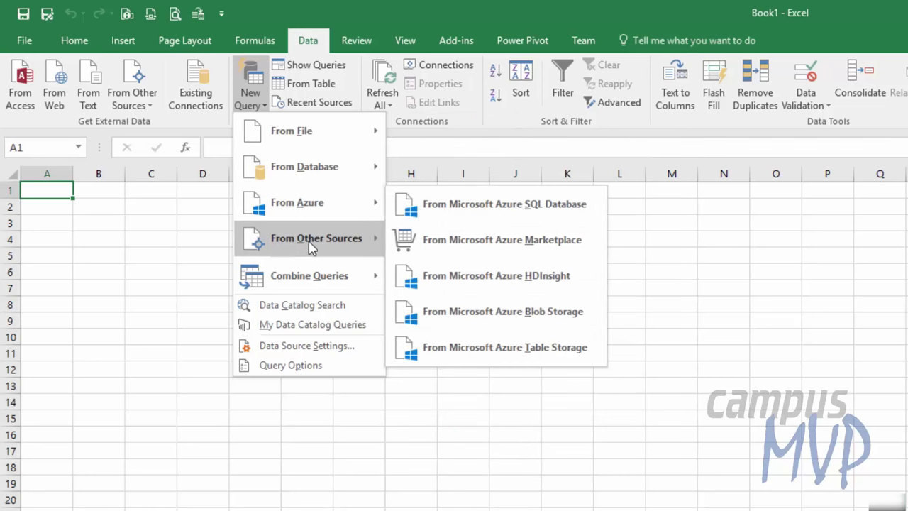
pyautogui.moveTo(336, 242)
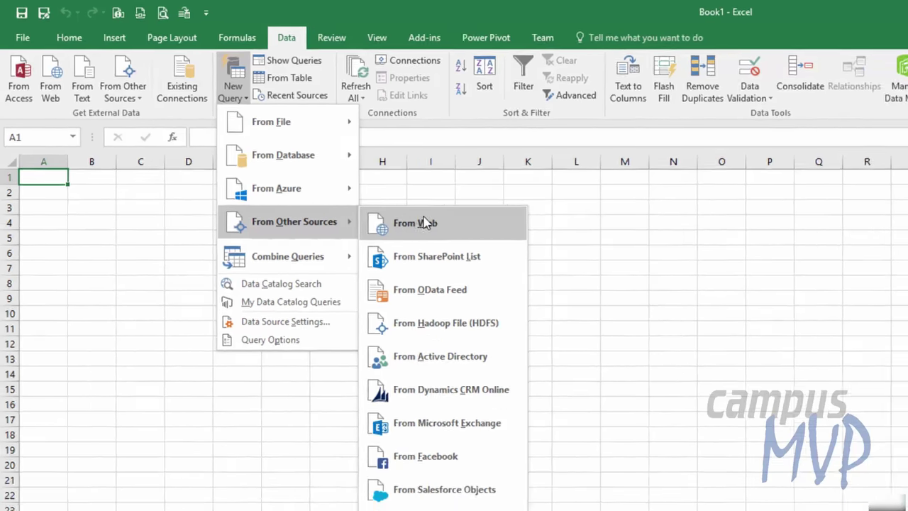
pyautogui.click(424, 222)
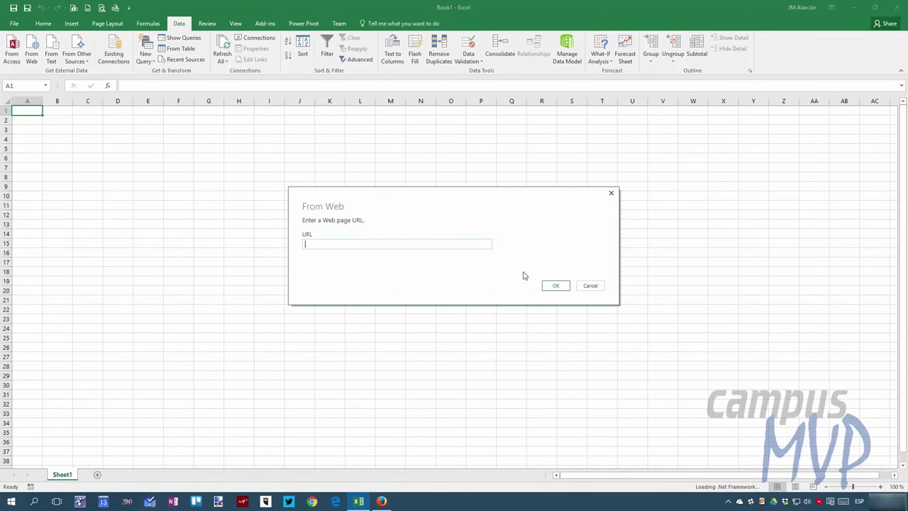
pyautogui.write('https://openclipart.org/search/json/?query=save')
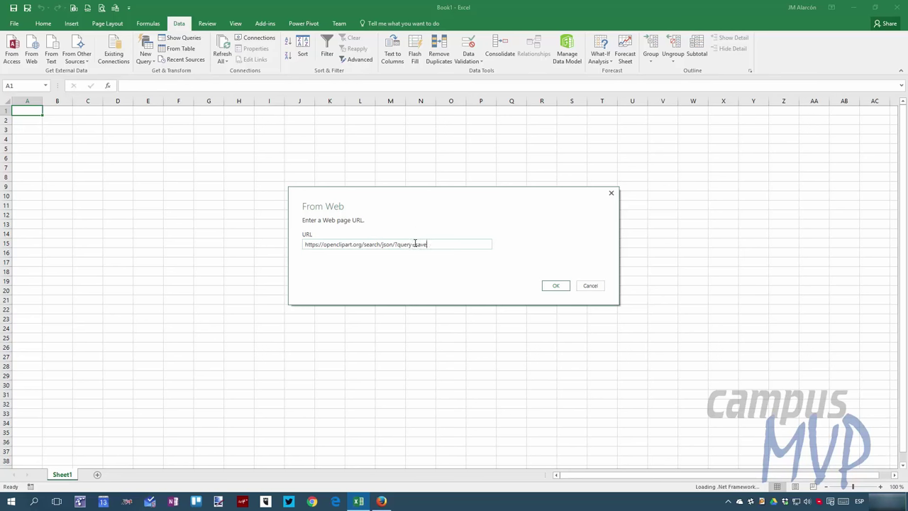
pyautogui.click(557, 287)
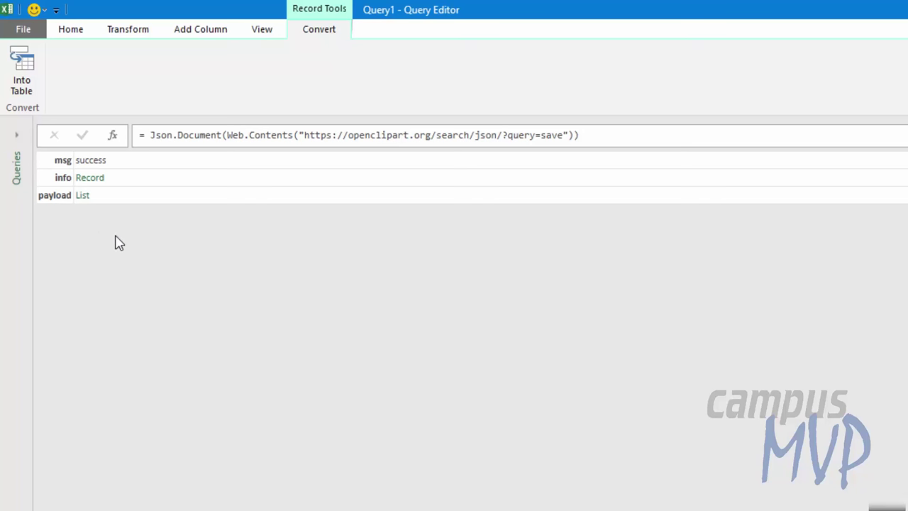
# Drill into the payload List, then into its first Record.
pyautogui.click(84, 199)
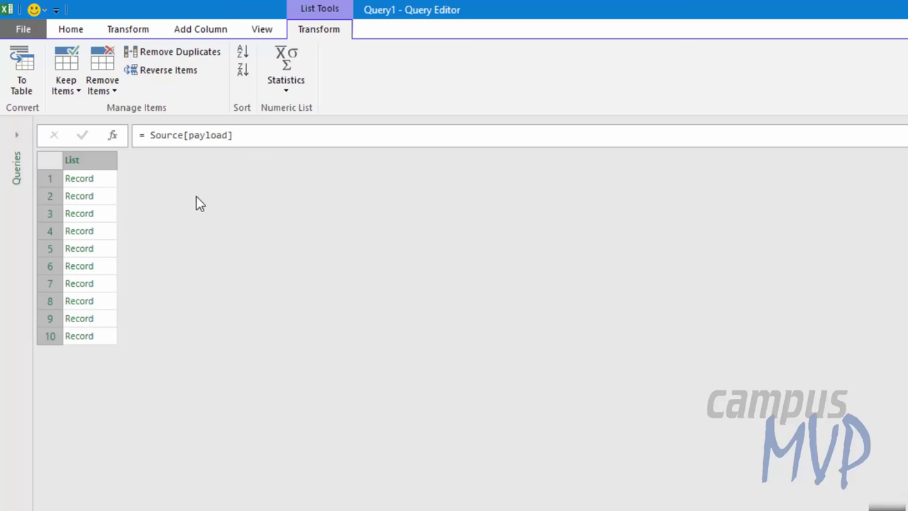
pyautogui.click(85, 182)
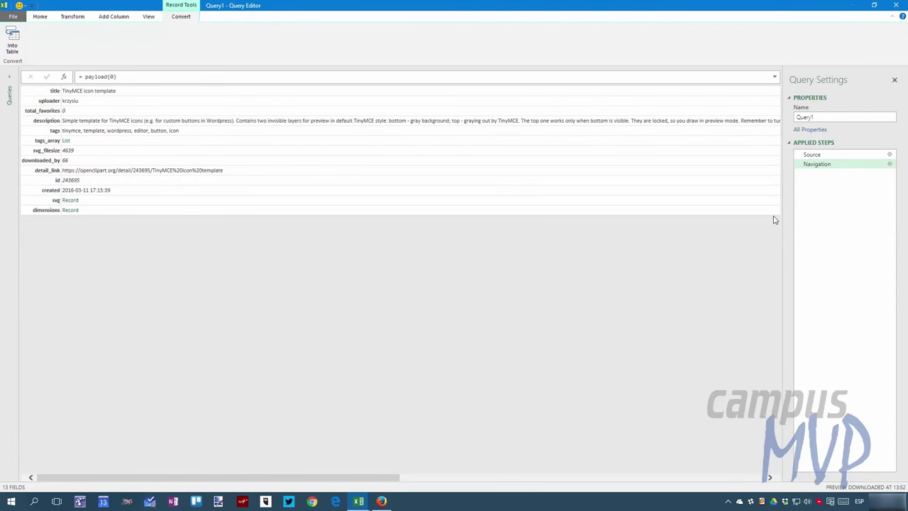
# From the Source step, re-drill into payload, replacing later steps to show 10 Records.
pyautogui.click(812, 155)
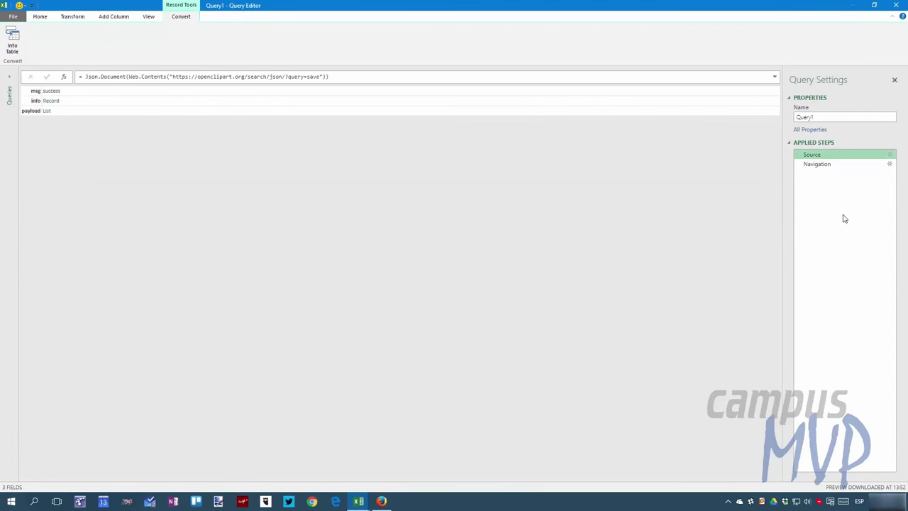
pyautogui.click(47, 113)
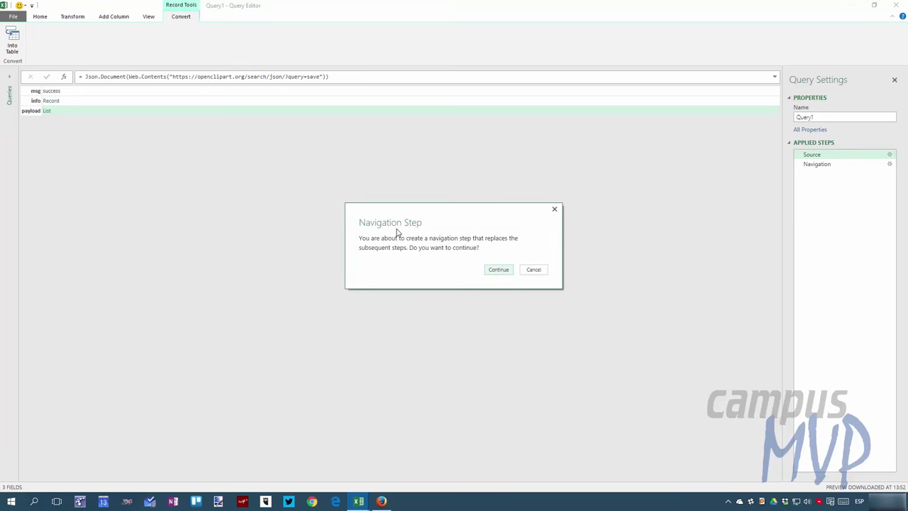
pyautogui.click(498, 271)
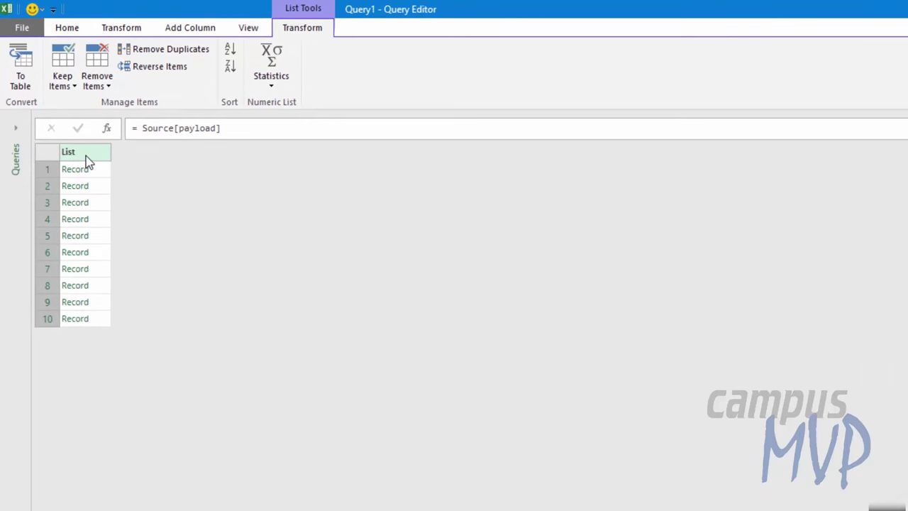
pyautogui.rightClick(83, 156)
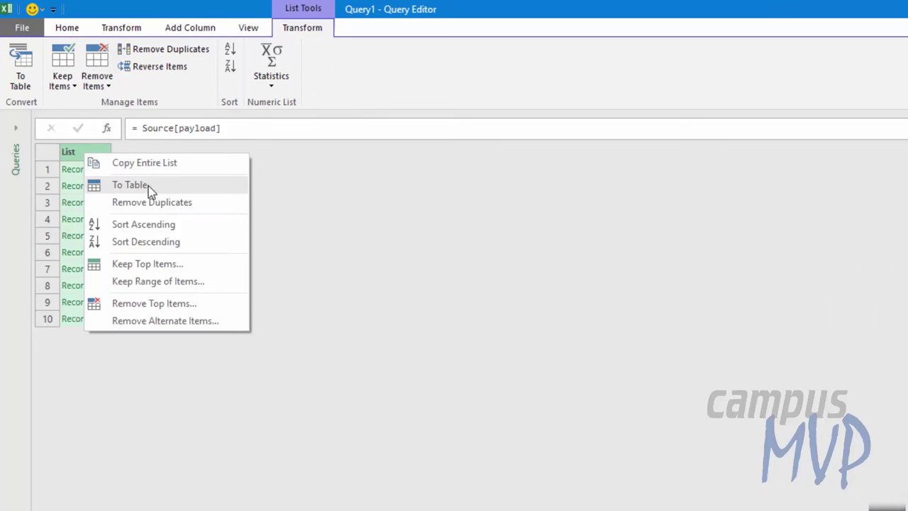
# Choose To Table from the payload List column's context menu.
pyautogui.click(398, 217)
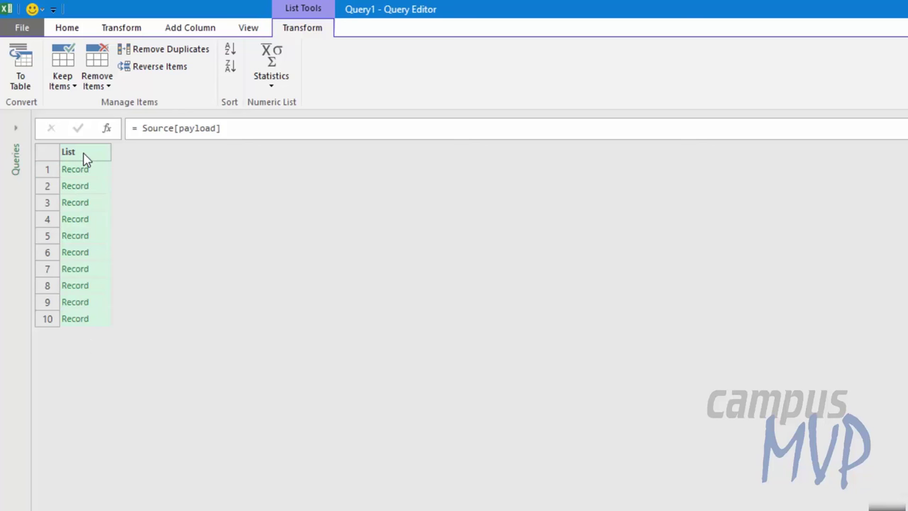
pyautogui.rightClick(84, 153)
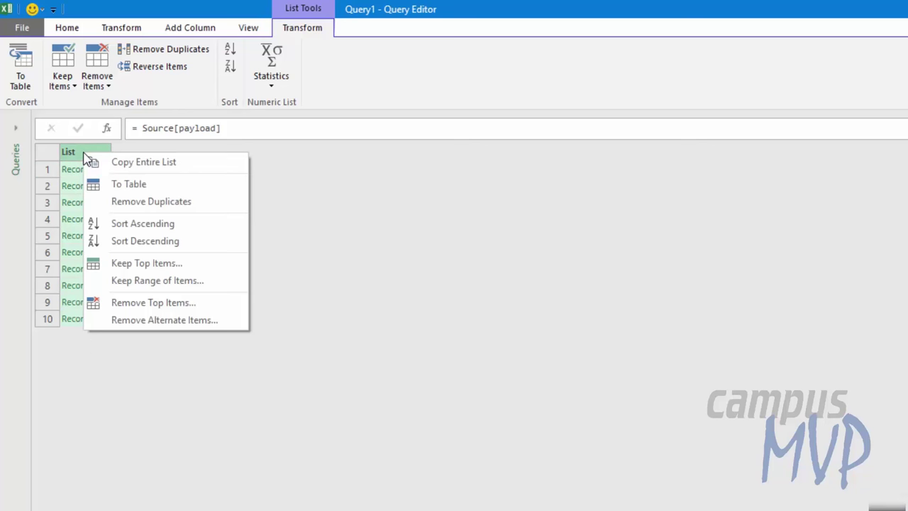
pyautogui.click(147, 186)
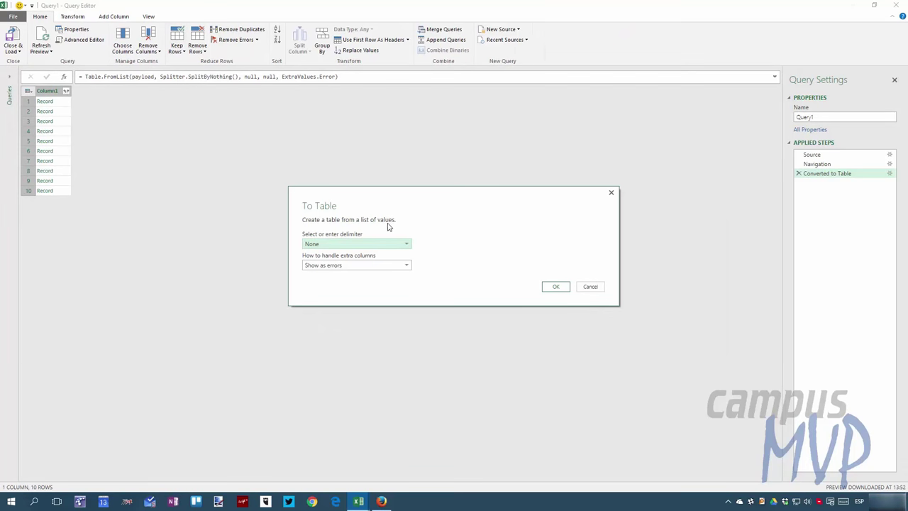
# Accept To Table defaults to get Column1 of 10 Records, previewing its expandable fields.
pyautogui.click(551, 291)
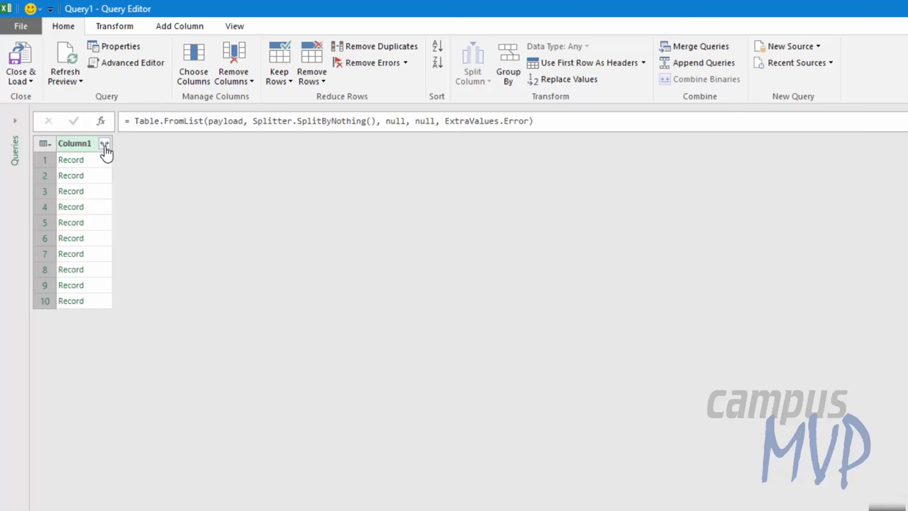
pyautogui.click(104, 145)
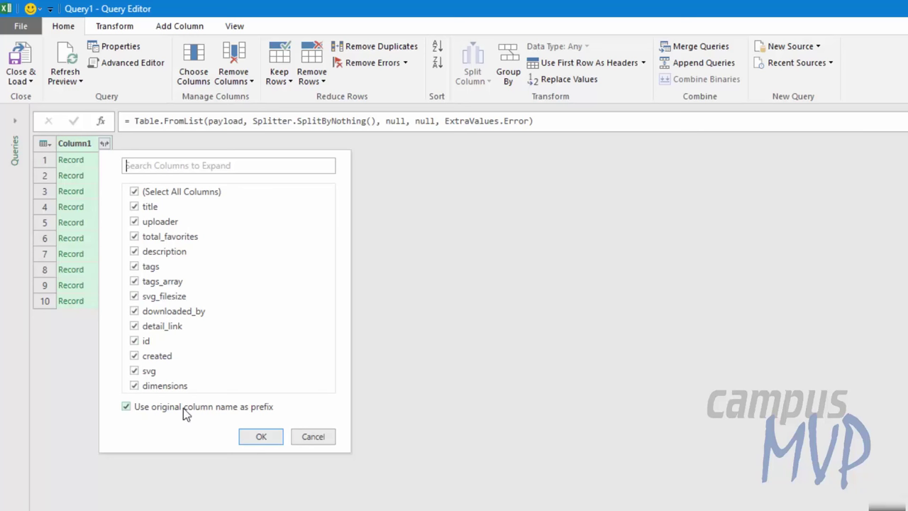
pyautogui.click(324, 439)
# Rename Column1 to Imagen and bring up its field expansion list.
pyautogui.rightClick(76, 143)
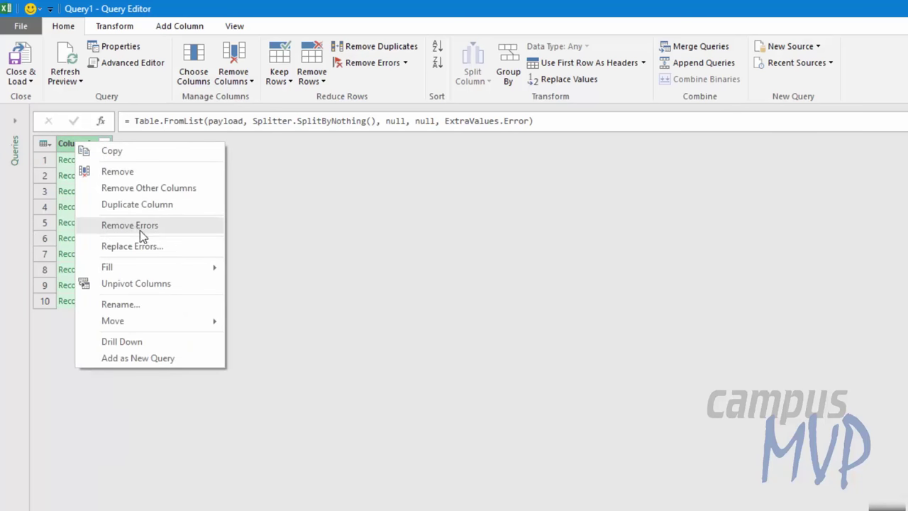
pyautogui.click(154, 307)
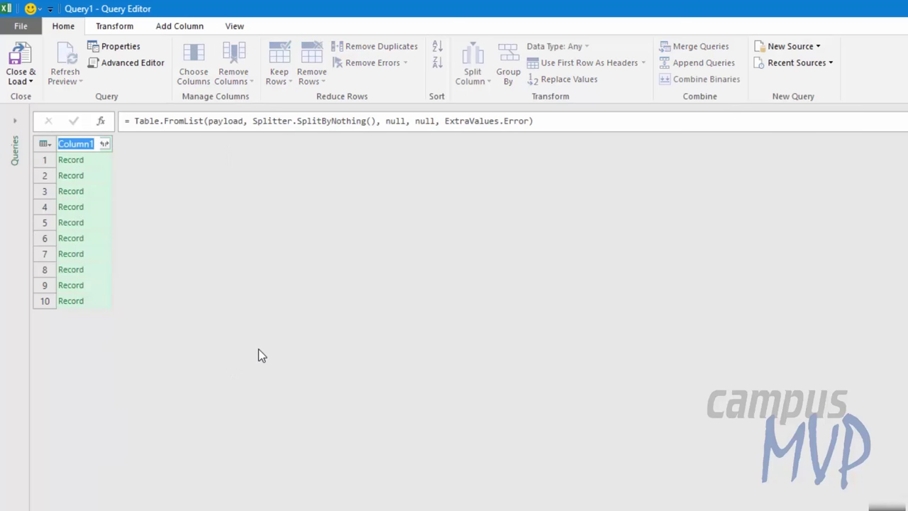
pyautogui.write('In')
pyautogui.press('Return')
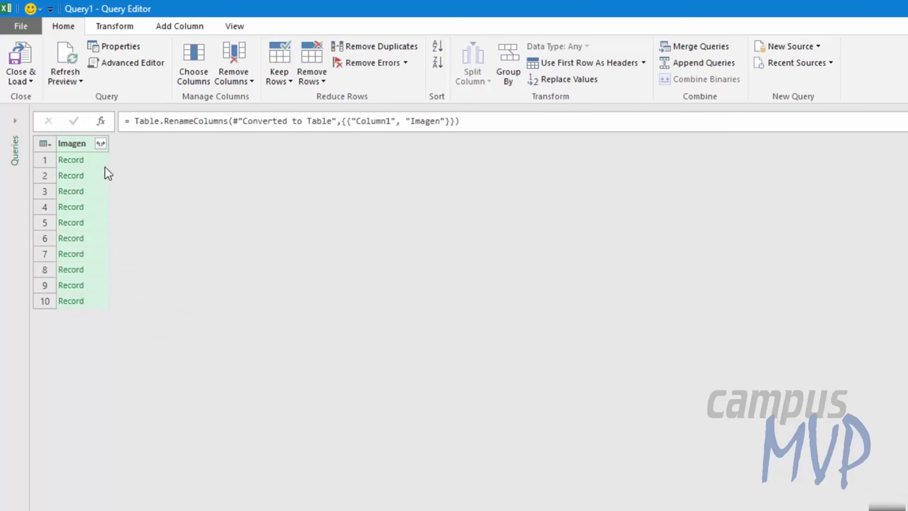
pyautogui.click(100, 144)
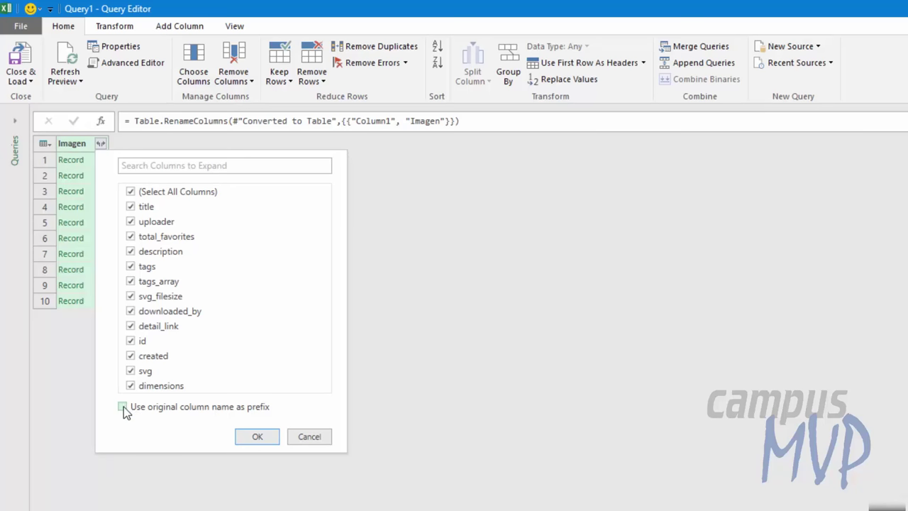
# Expand Imagen into 13 columns (title, uploader, tags, id, created, svg, dimensions…) and scroll across them.
pyautogui.click(258, 437)
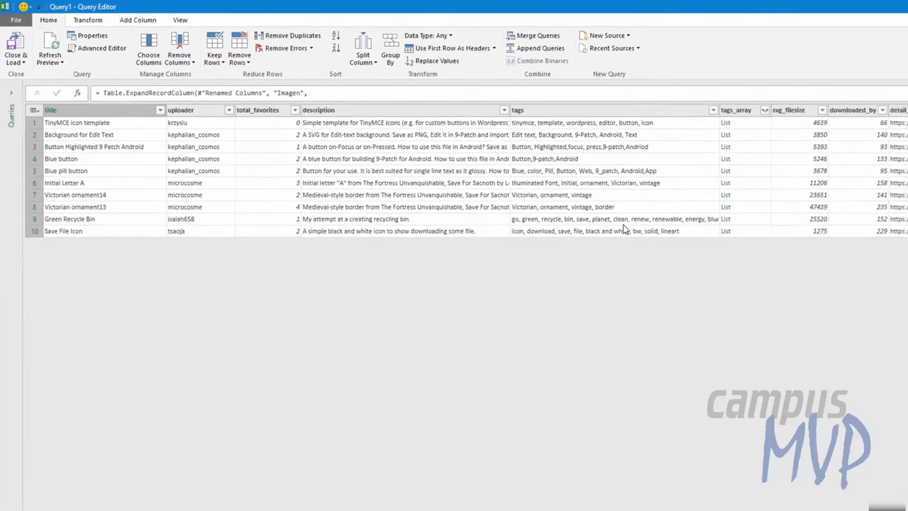
pyautogui.moveTo(505, 481); pyautogui.dragTo(754, 479)
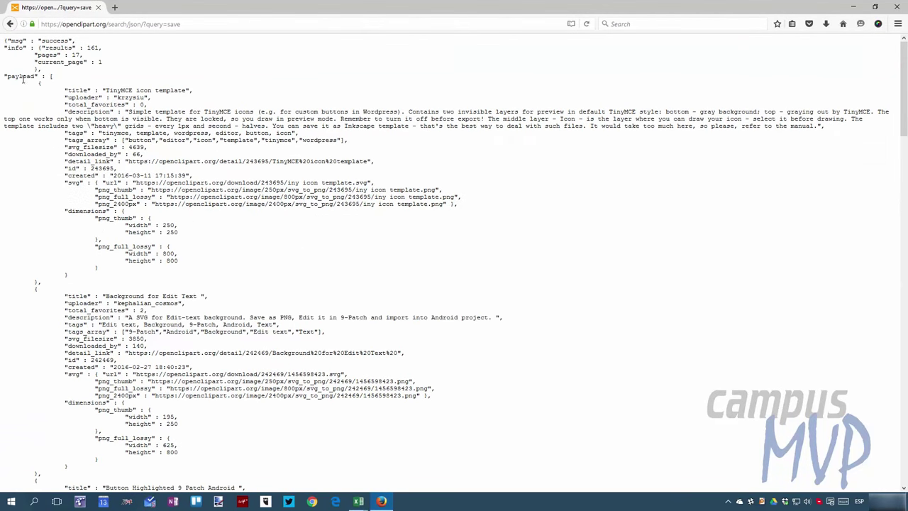
# Inspect the first result's JSON record and nested svg links in Firefox, then return to the Query Editor.
pyautogui.moveTo(39, 84); pyautogui.dragTo(36, 281)
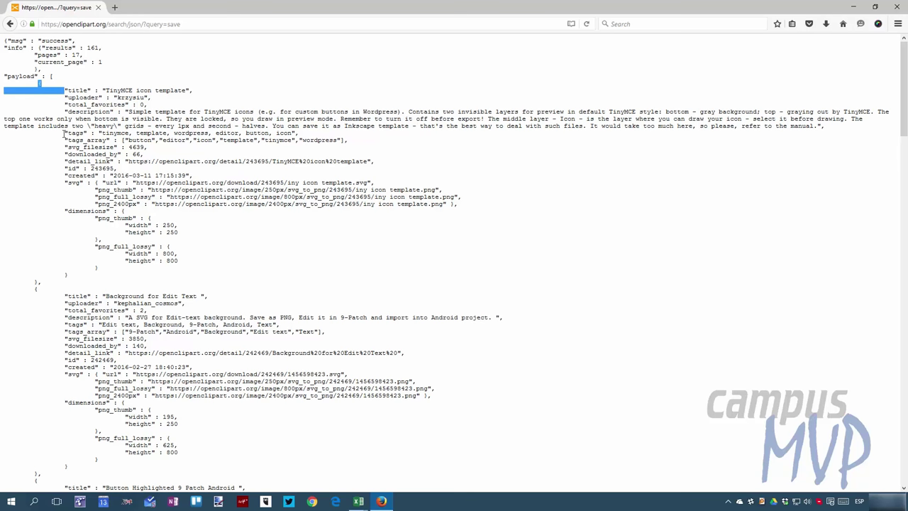
pyautogui.click(83, 173)
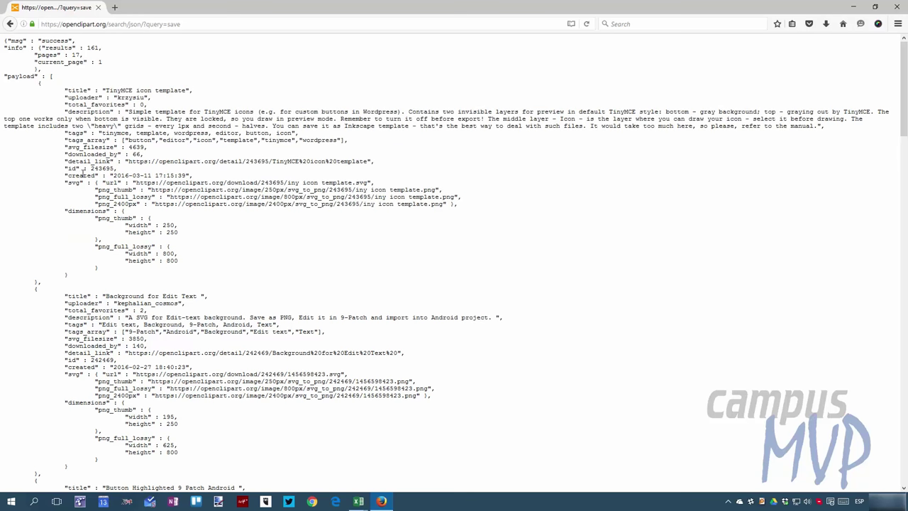
pyautogui.moveTo(93, 183)
pyautogui.mouseDown()
pyautogui.moveTo(128, 196)
pyautogui.moveTo(456, 206)
pyautogui.mouseUp()
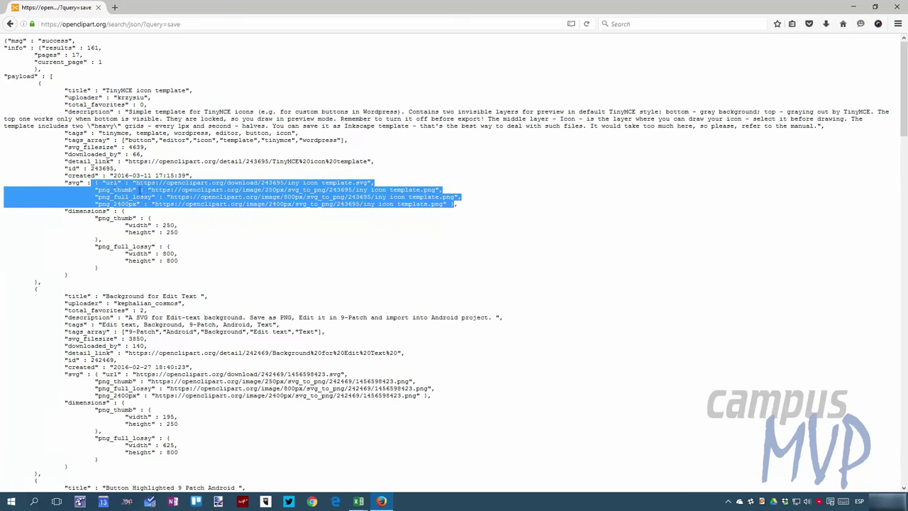
pyautogui.click(124, 190)
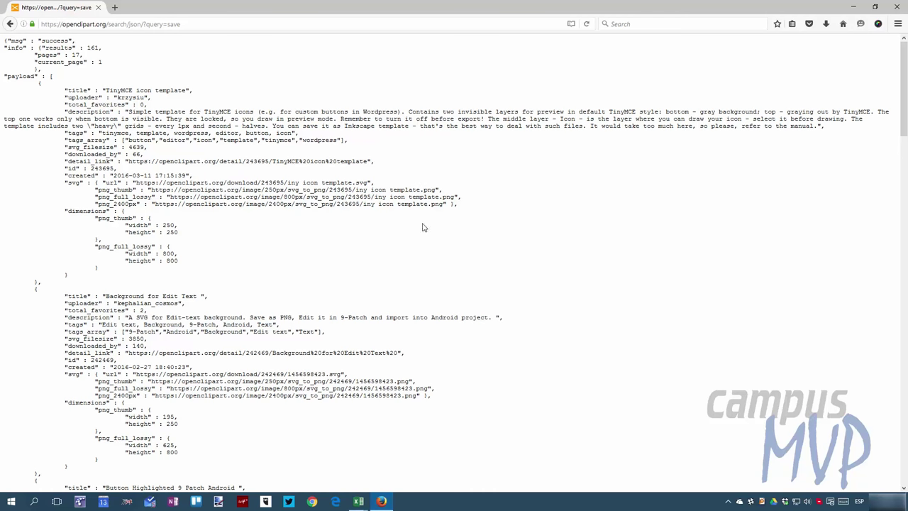
pyautogui.moveTo(360, 500)
pyautogui.click(412, 461)
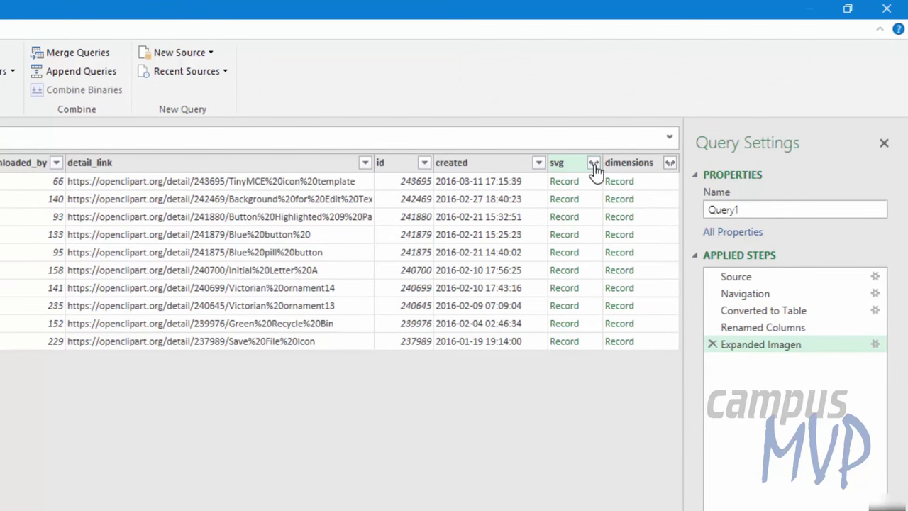
# Expand svg with all fields (url, png_thumb, png_full_lossy, png_2400px), then list the dimensions fields.
pyautogui.click(593, 165)
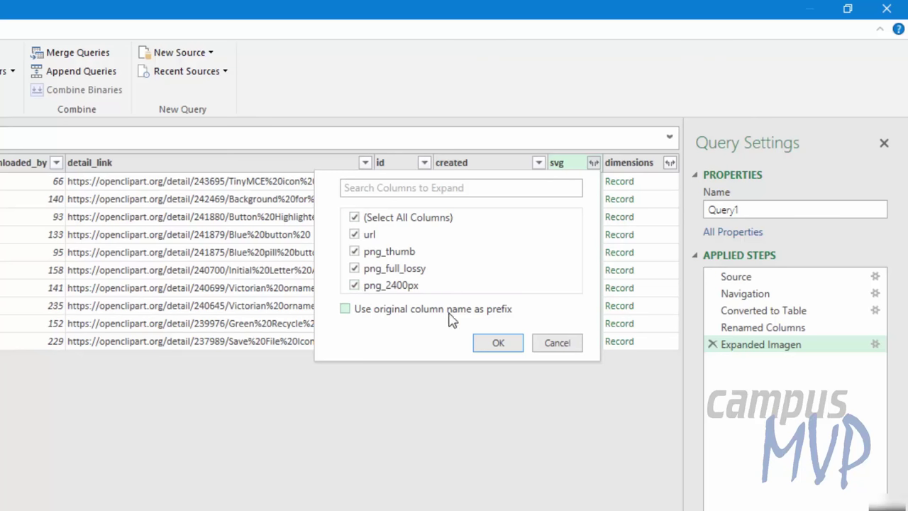
pyautogui.click(354, 235)
pyautogui.click(355, 218)
pyautogui.click(355, 219)
pyautogui.click(497, 346)
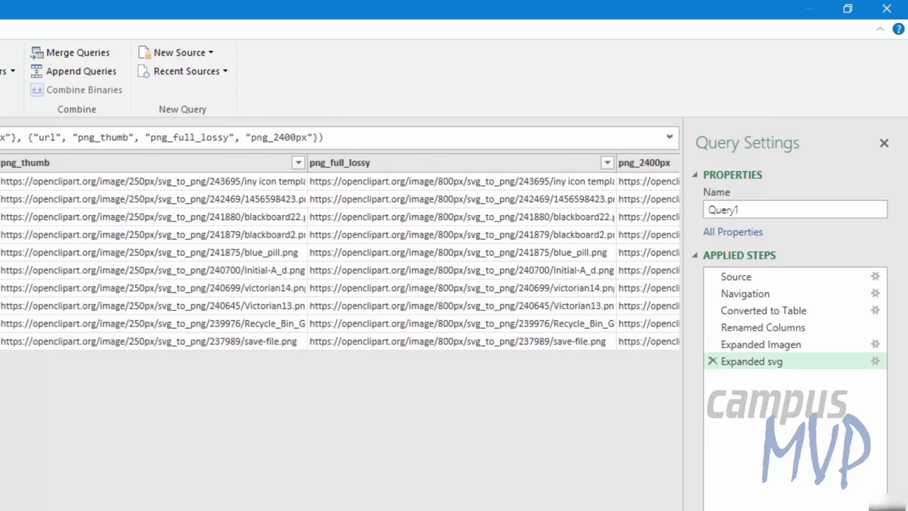
pyautogui.hscroll(5, 340, 255)
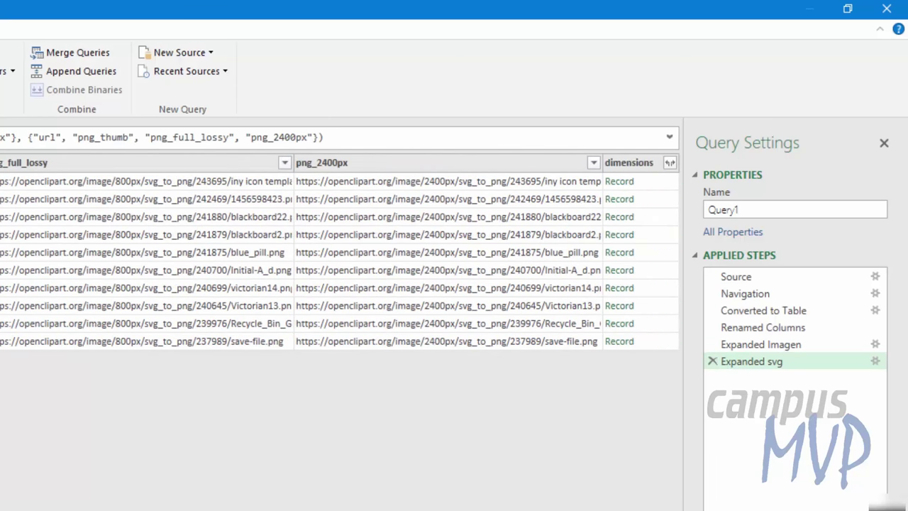
pyautogui.click(669, 163)
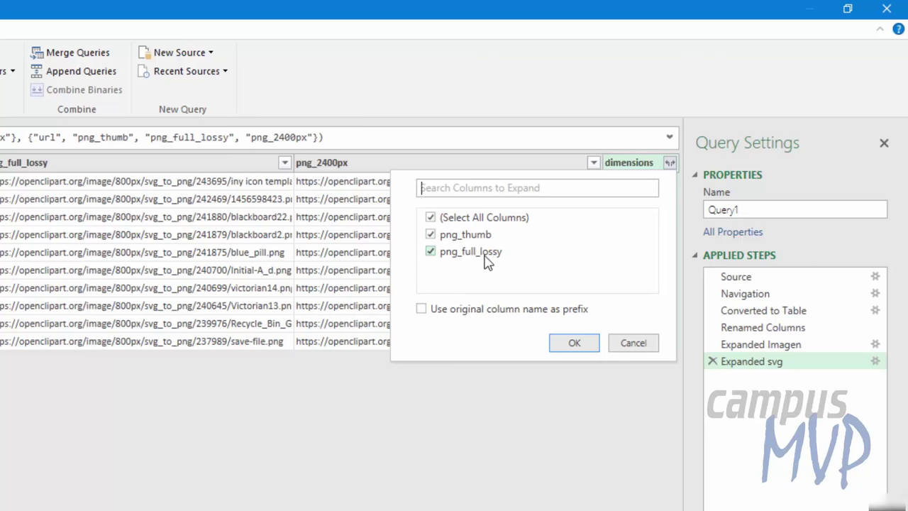
# Expand dimensions into png_thumb.1 and png_full_lossy.1, checking the png_thumb width/height block in the JSON.
pyautogui.click(574, 349)
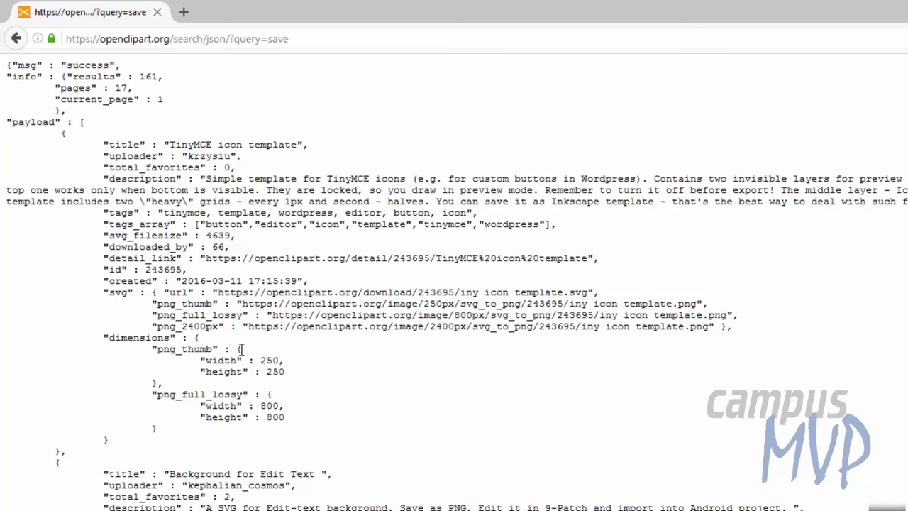
pyautogui.moveTo(238, 348); pyautogui.dragTo(170, 394)
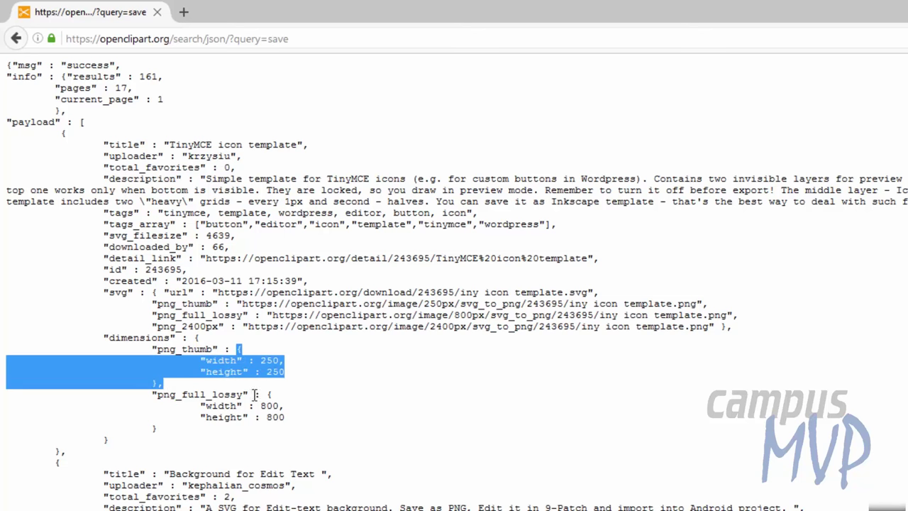
pyautogui.click(329, 372)
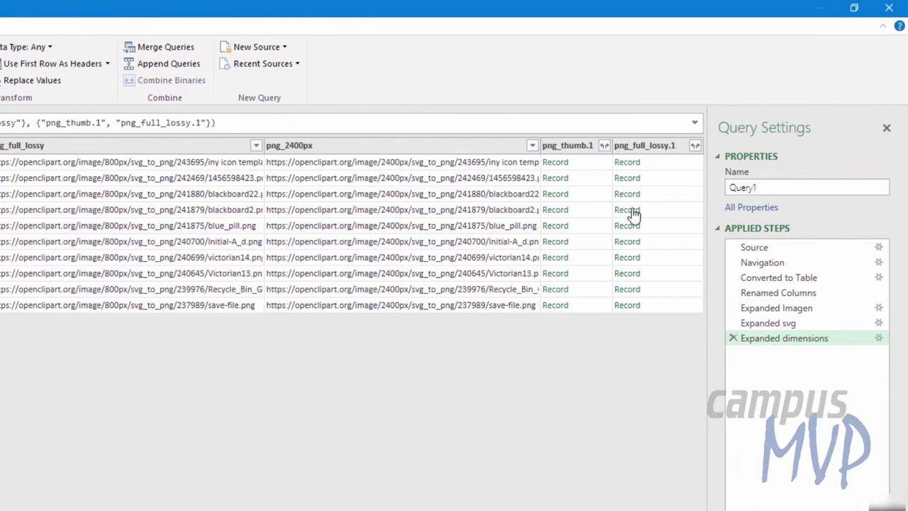
# Expand png_thumb.1 with the original column name as prefix into png_thumb.1.width and png_thumb.1.height.
pyautogui.click(603, 146)
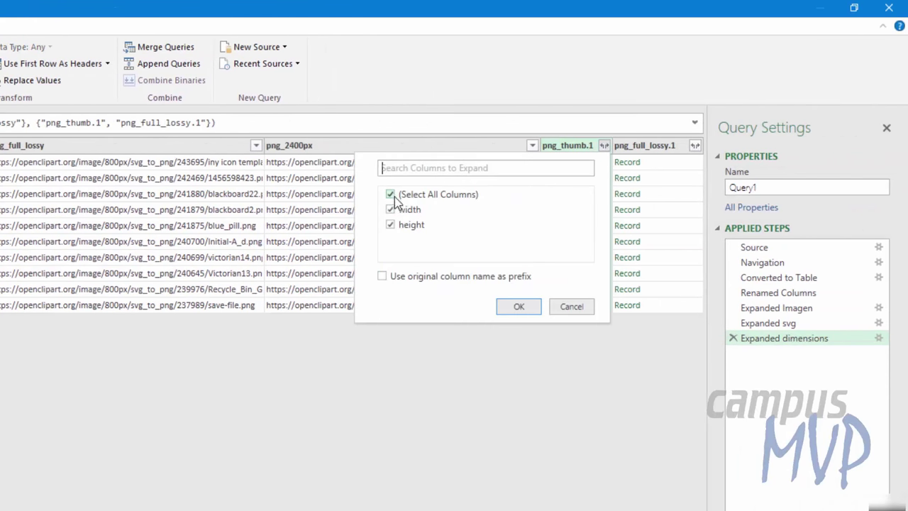
pyautogui.click(414, 280)
pyautogui.click(512, 309)
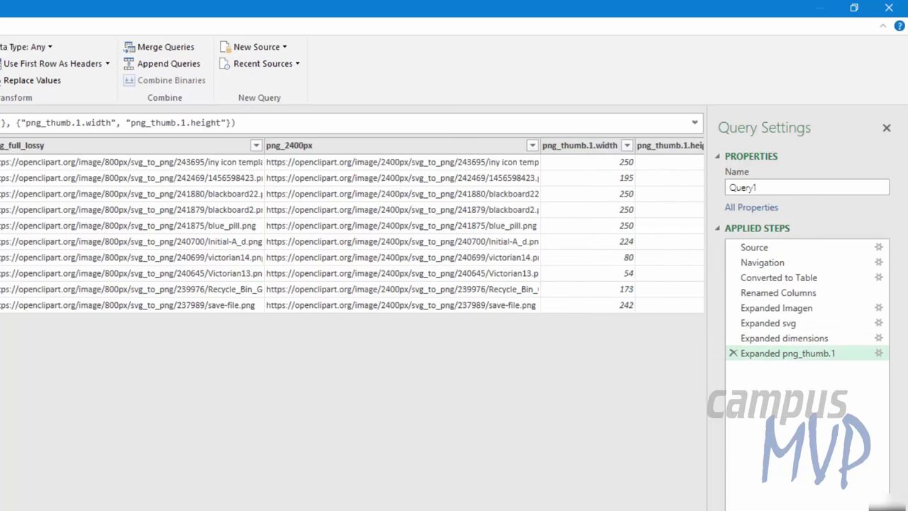